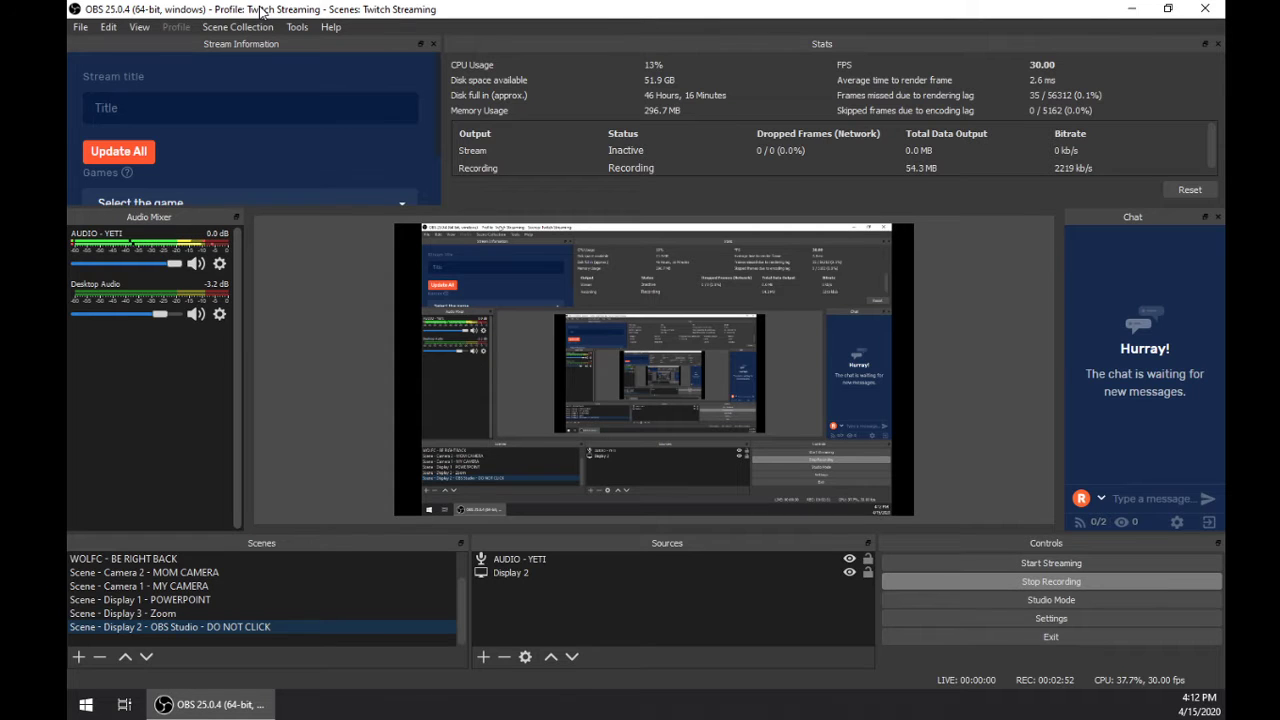
- Review the audio settings unchanged, then switch to Scene - Camera 1 - MY CAMERA and back
click(80, 28)
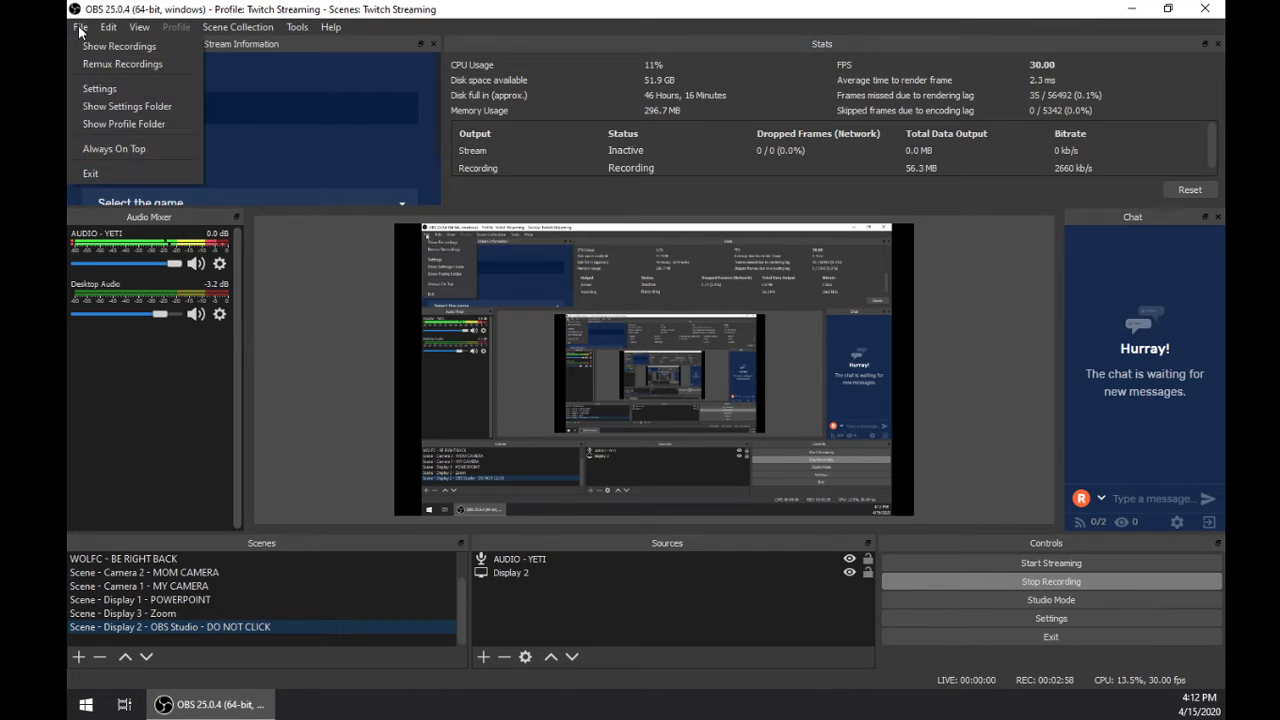
click(94, 86)
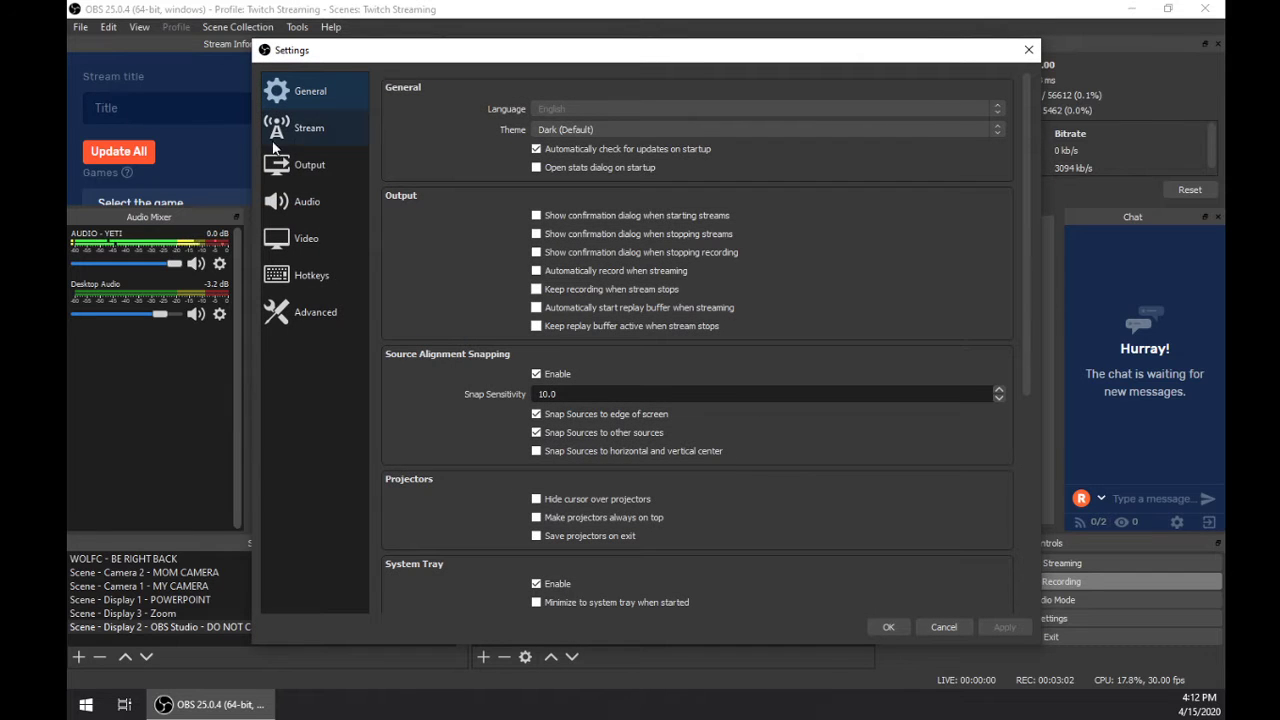
click(296, 206)
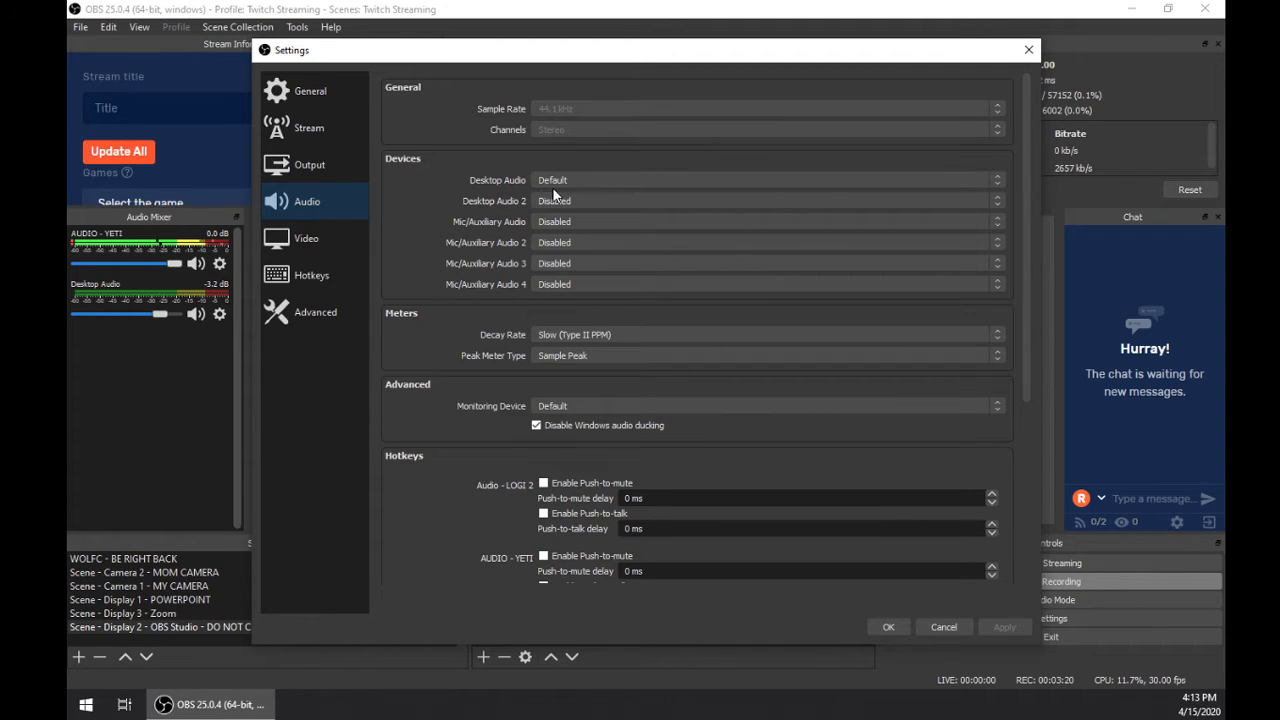
click(894, 631)
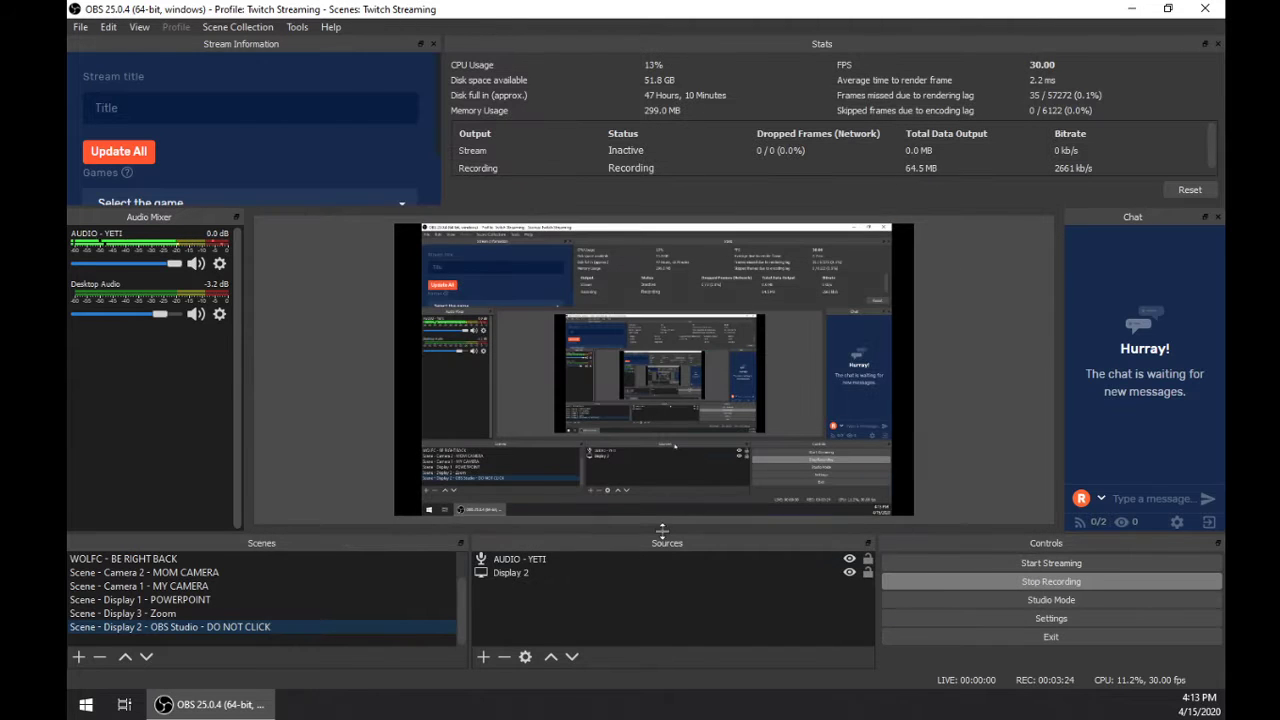
click(161, 586)
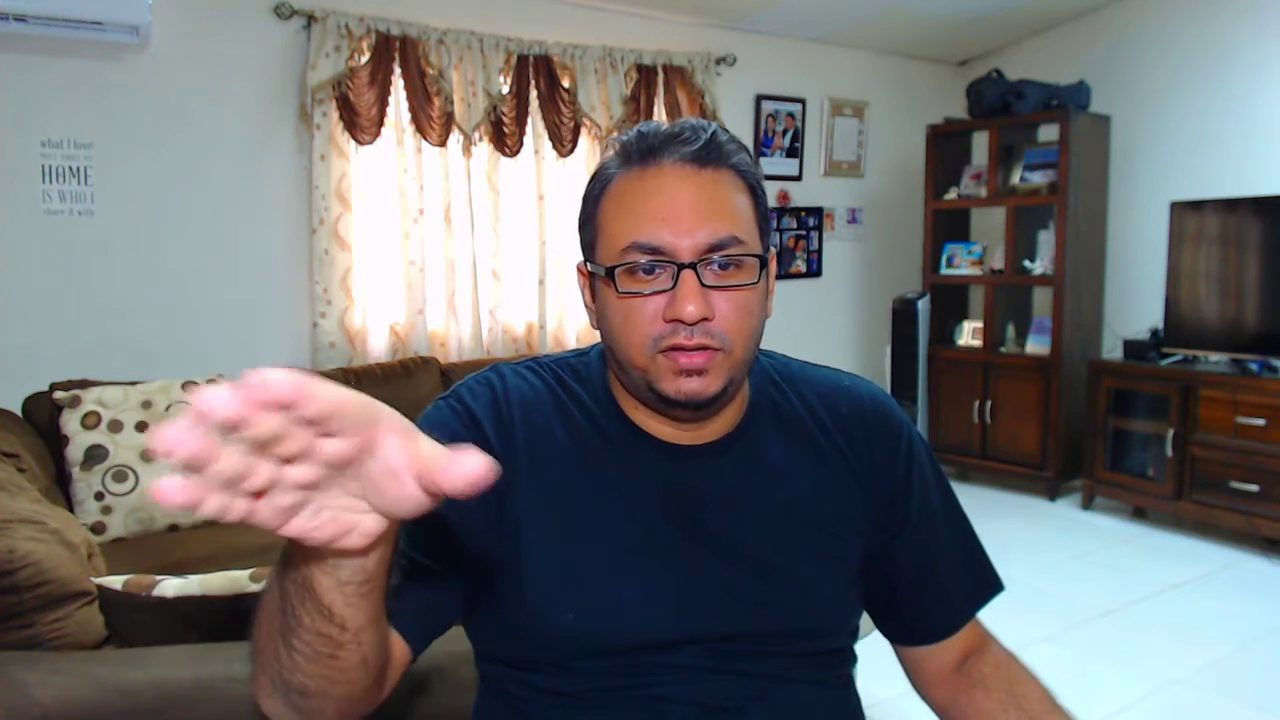
click(170, 626)
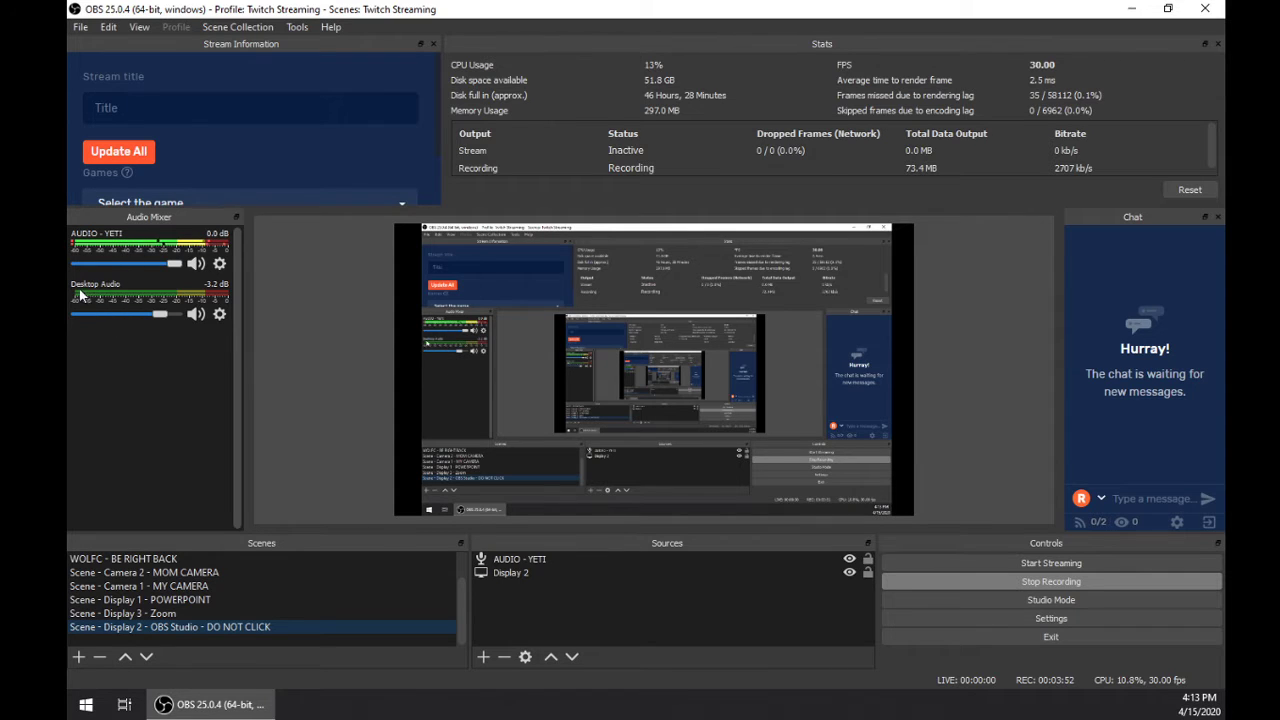
- Set Desktop Audio to Disabled in the audio settings, apply, and save
click(80, 27)
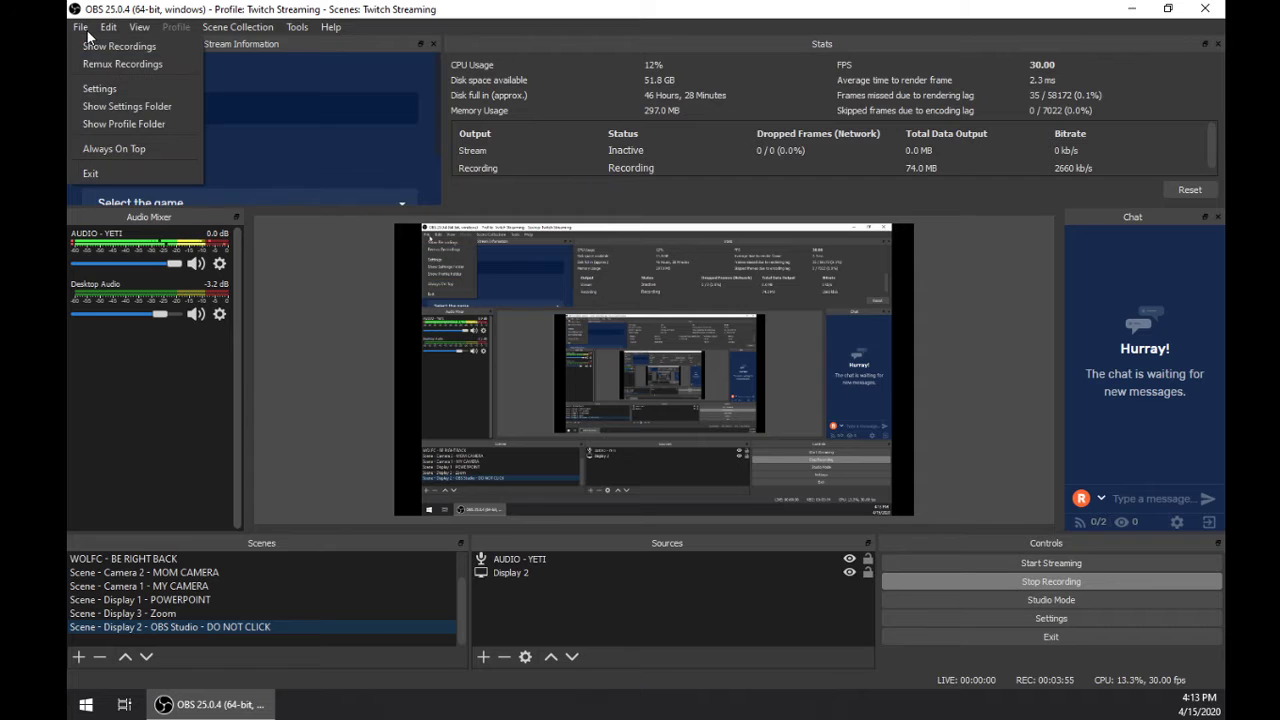
click(90, 86)
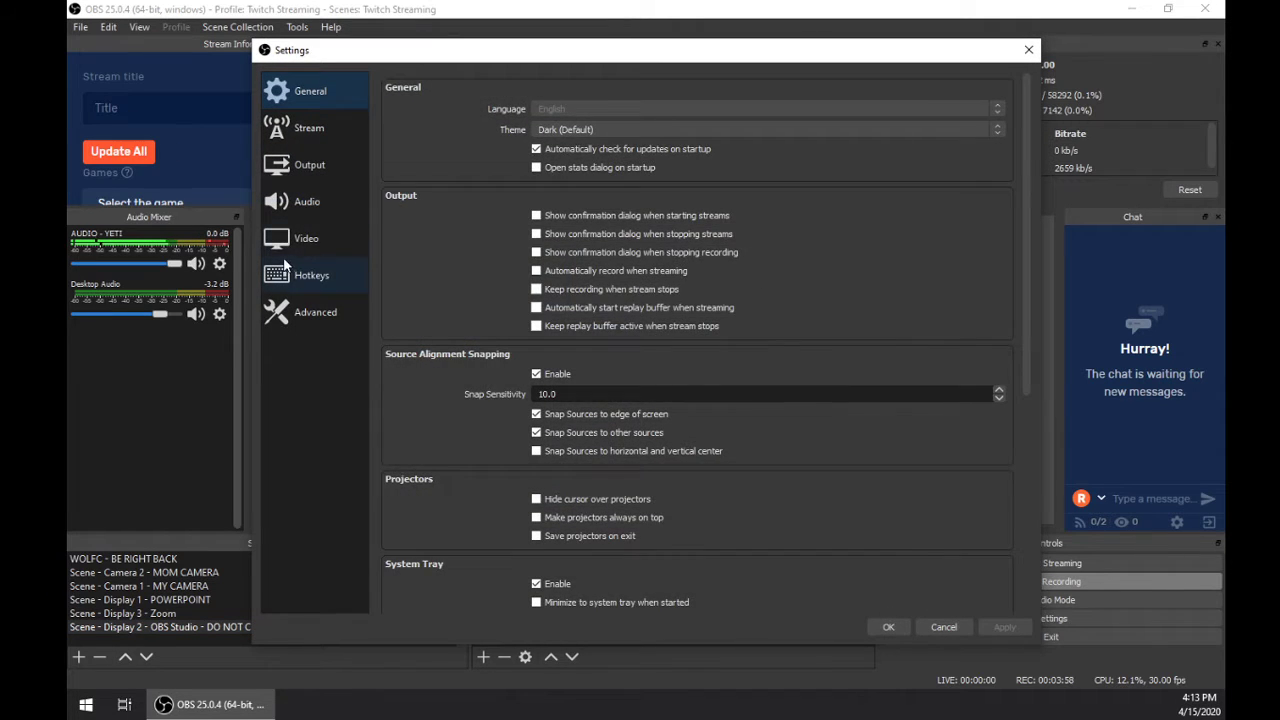
click(292, 236)
click(282, 201)
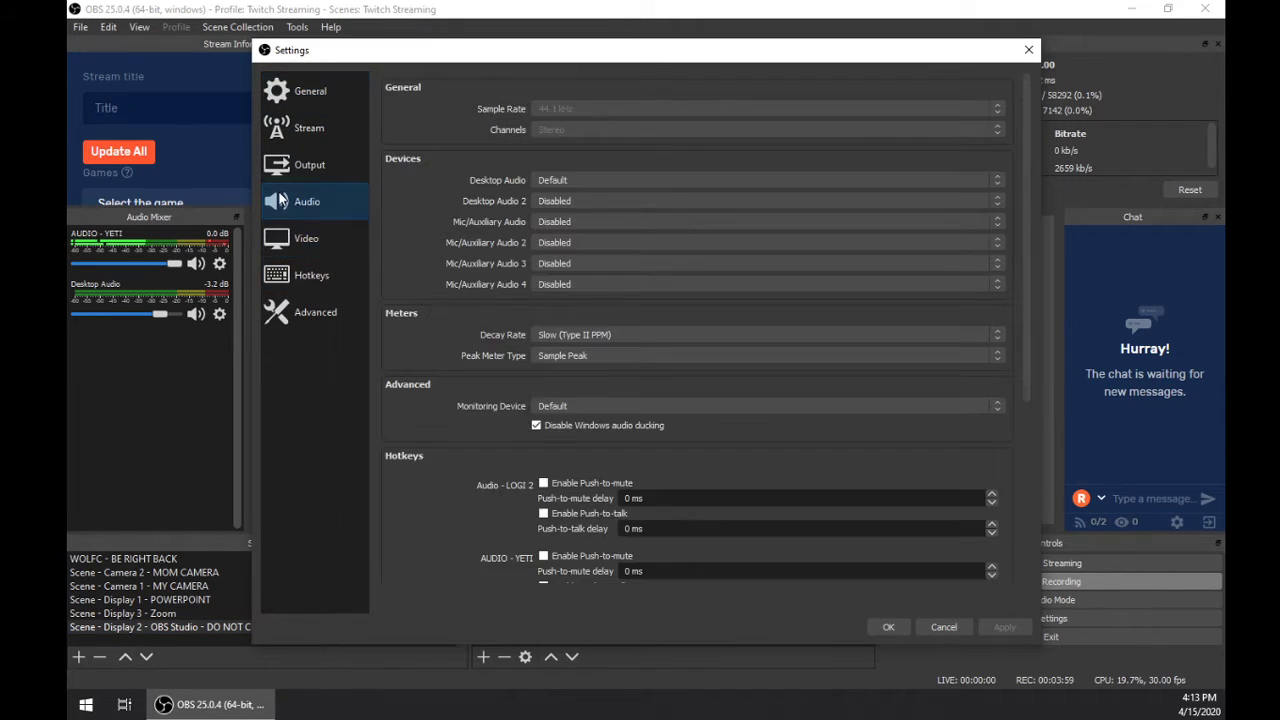
click(549, 180)
click(550, 188)
click(1006, 626)
click(899, 625)
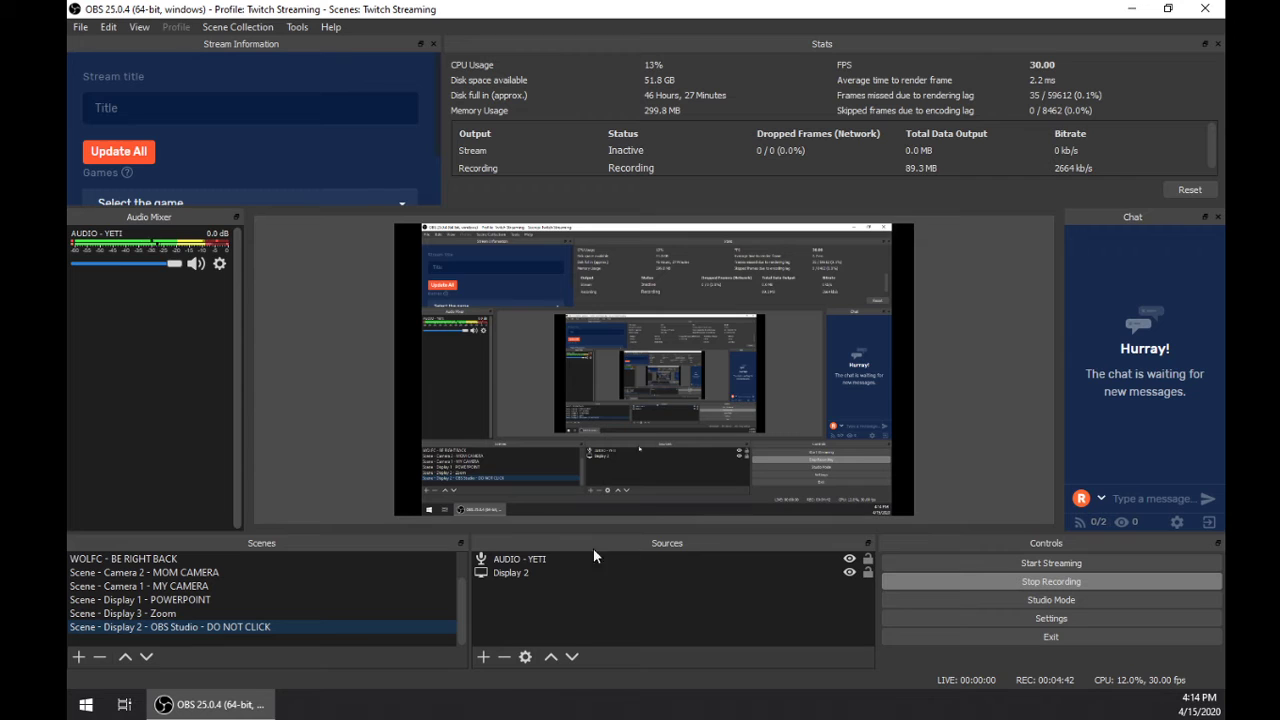
- Create an Audio Input Capture source, check its device list, and keep the Default device
click(511, 574)
click(483, 658)
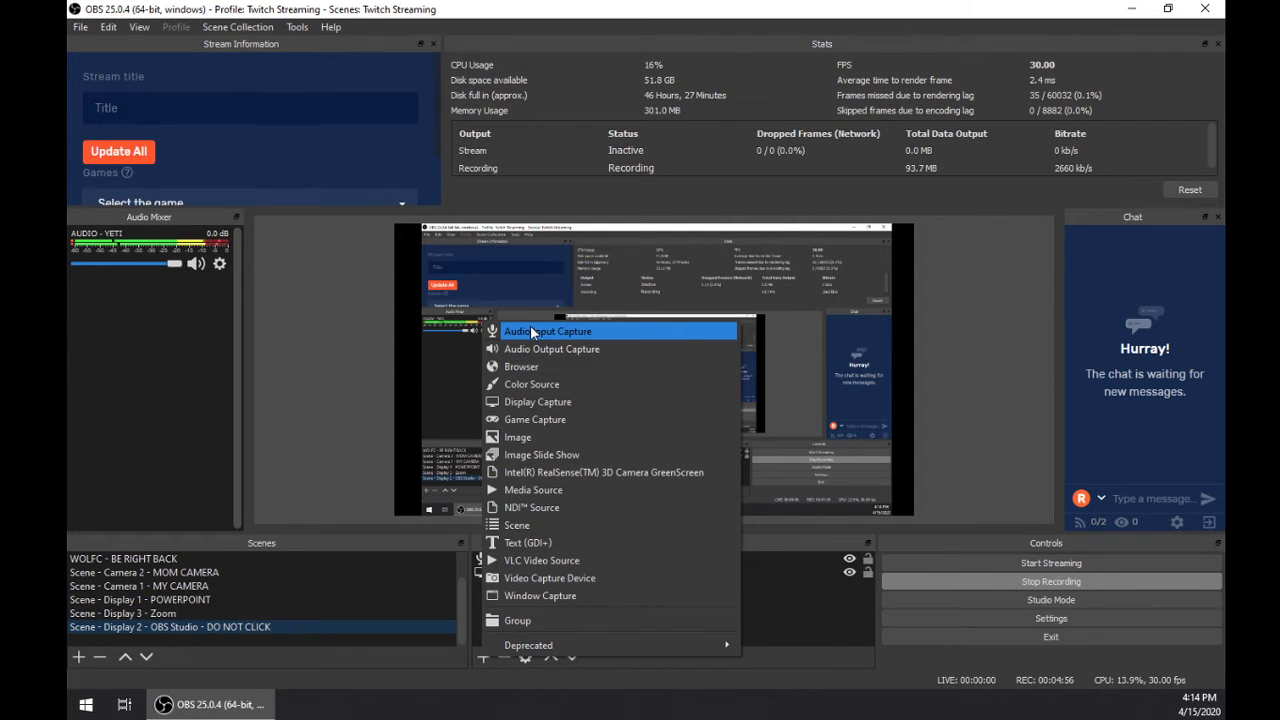
click(531, 331)
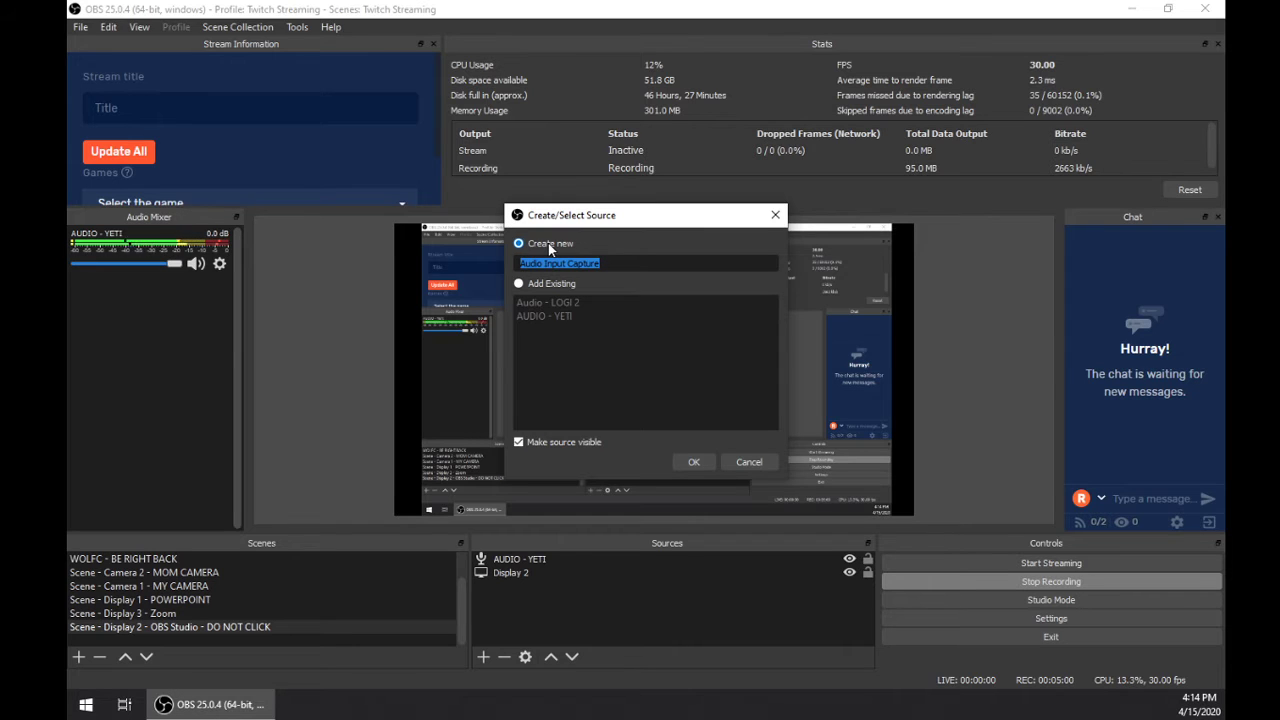
click(692, 463)
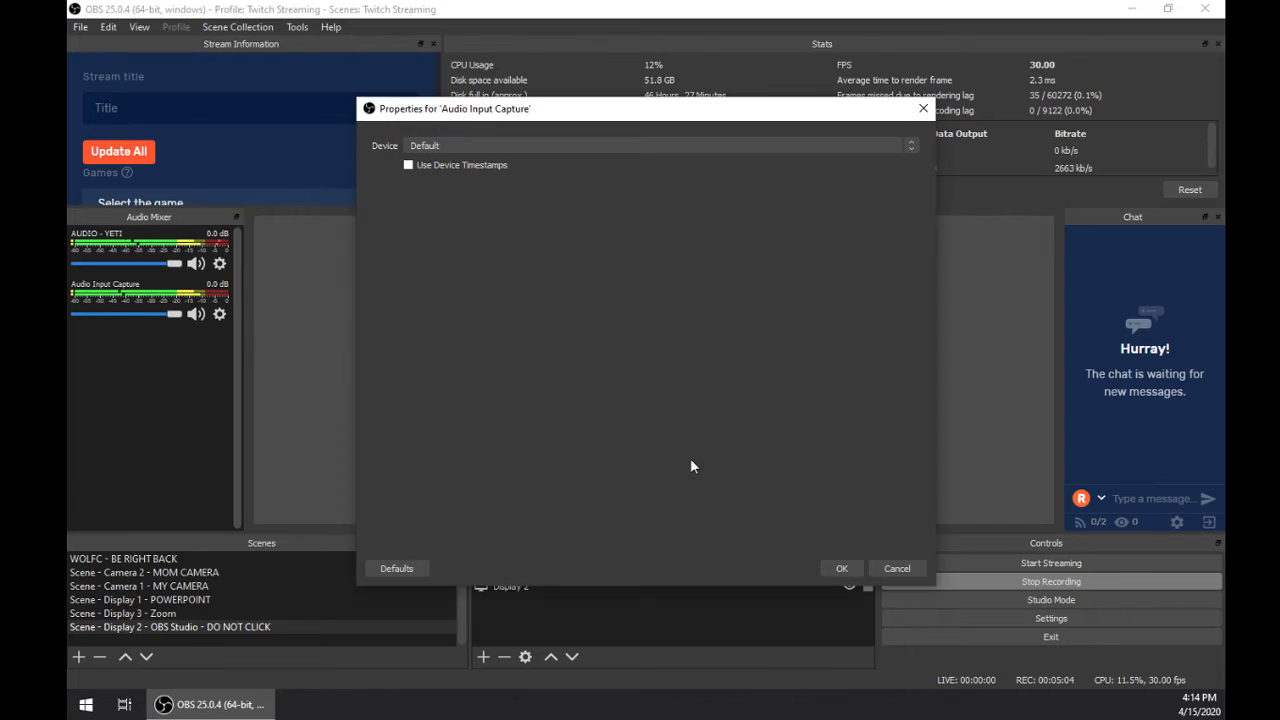
click(453, 145)
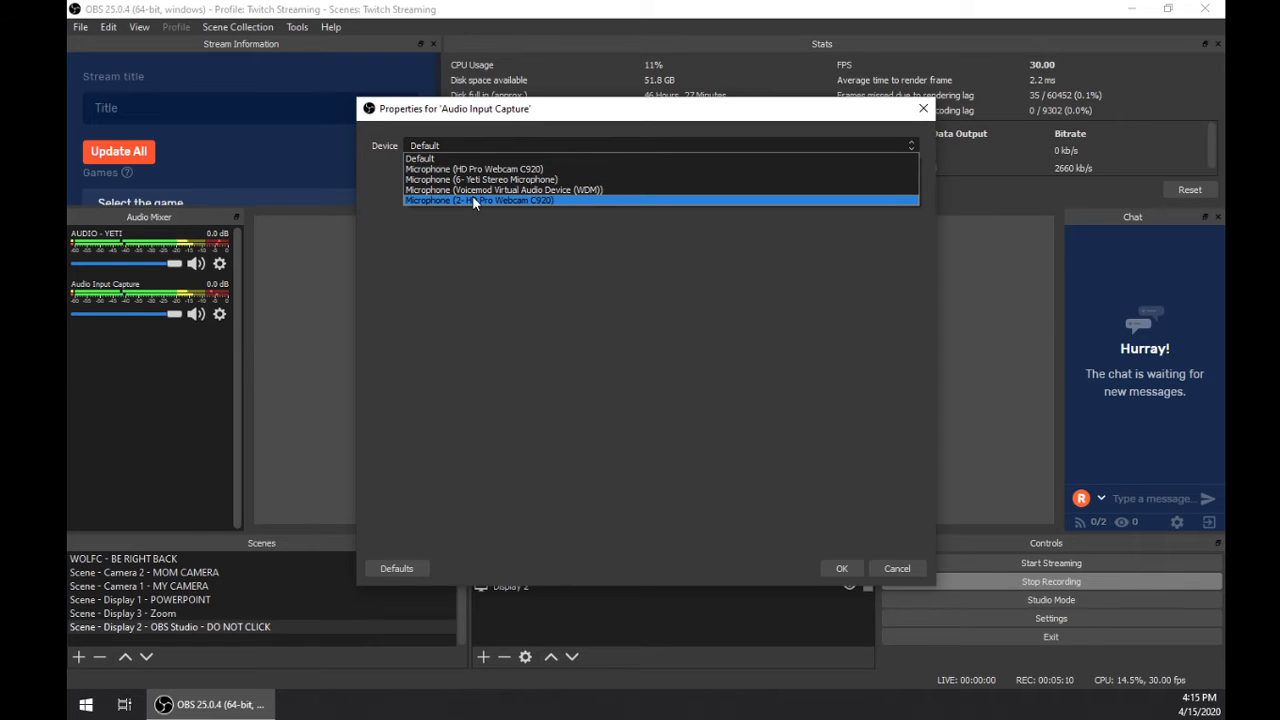
click(905, 569)
click(905, 569)
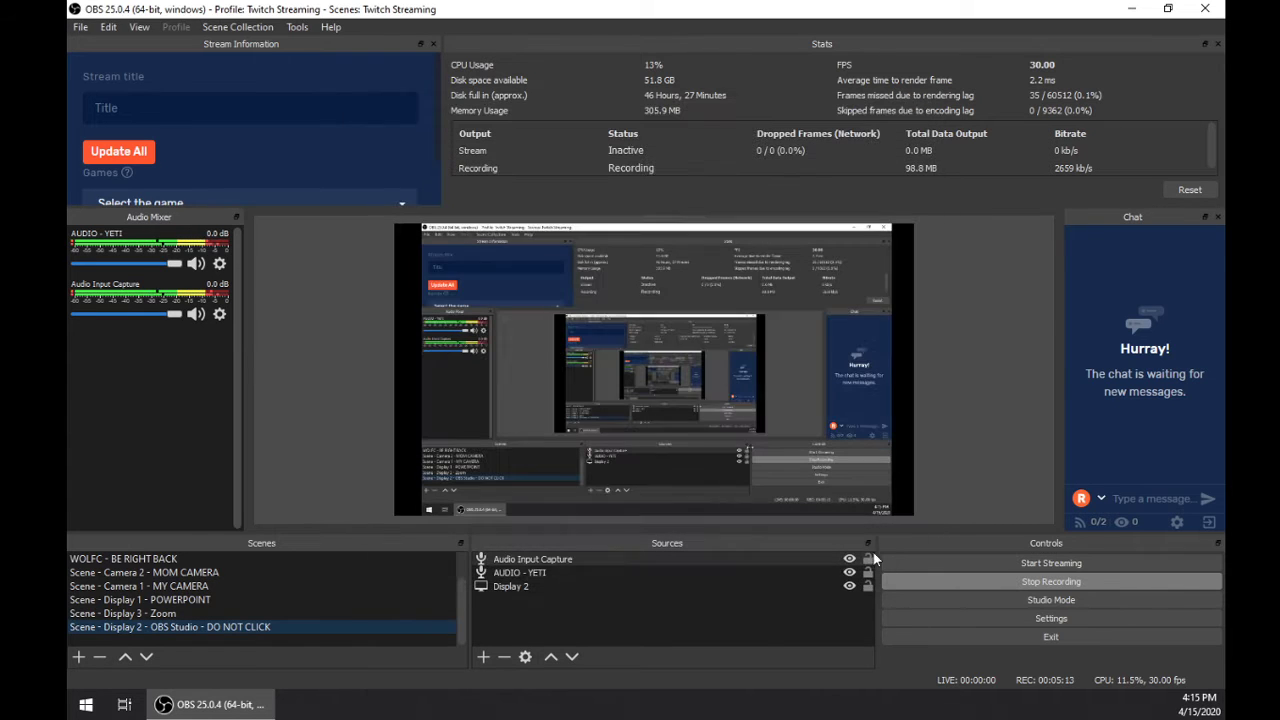
- Delete the Audio Input Capture source from the scene's Sources list and confirm
right_click(519, 570)
click(510, 559)
right_click(510, 559)
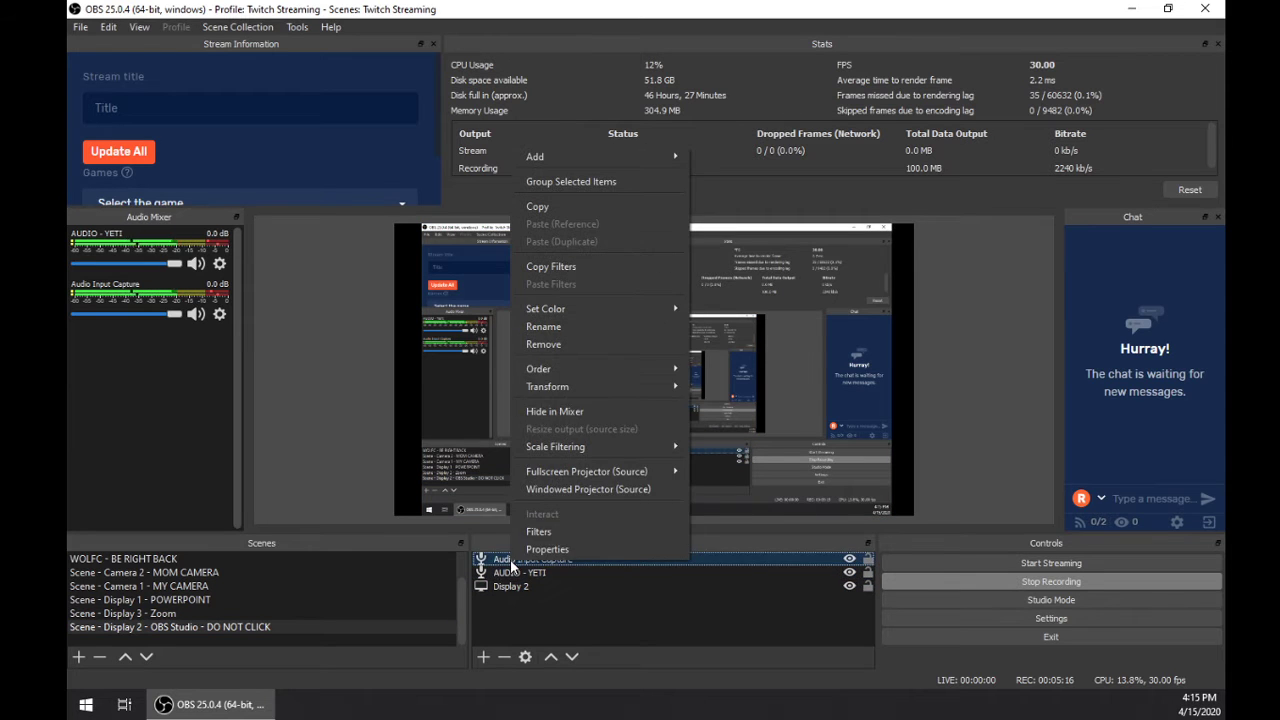
click(547, 345)
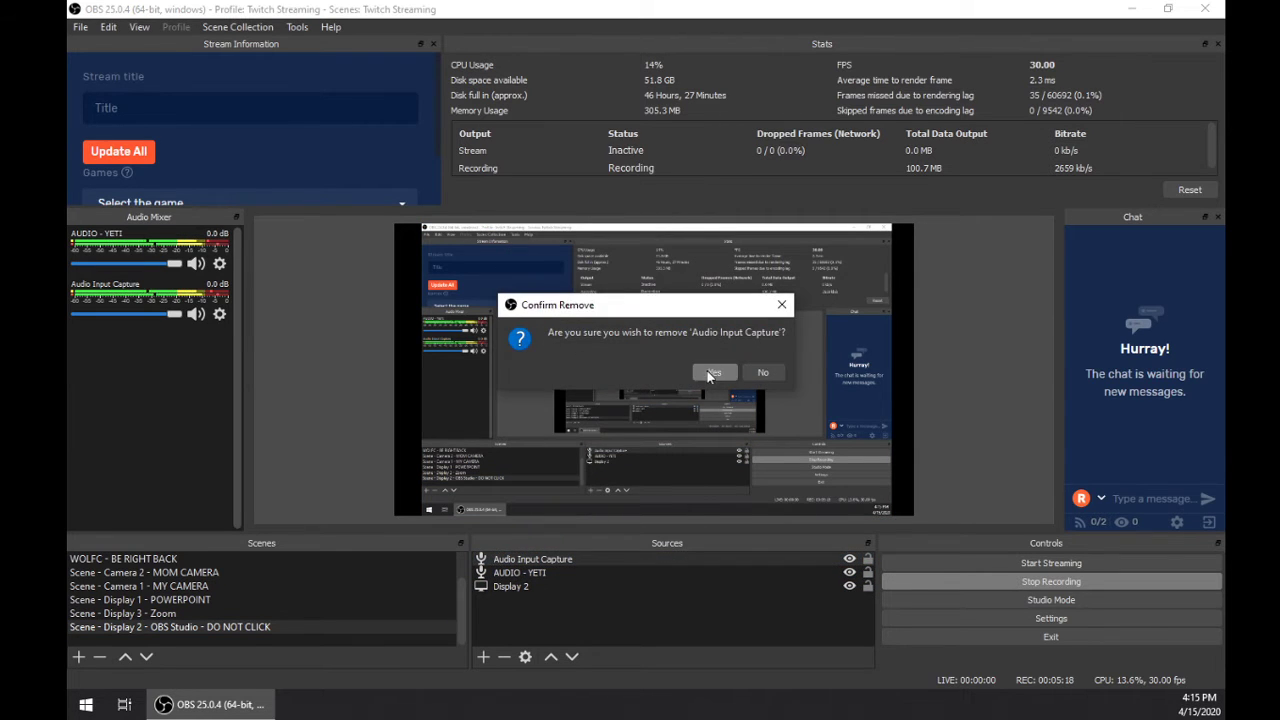
click(712, 370)
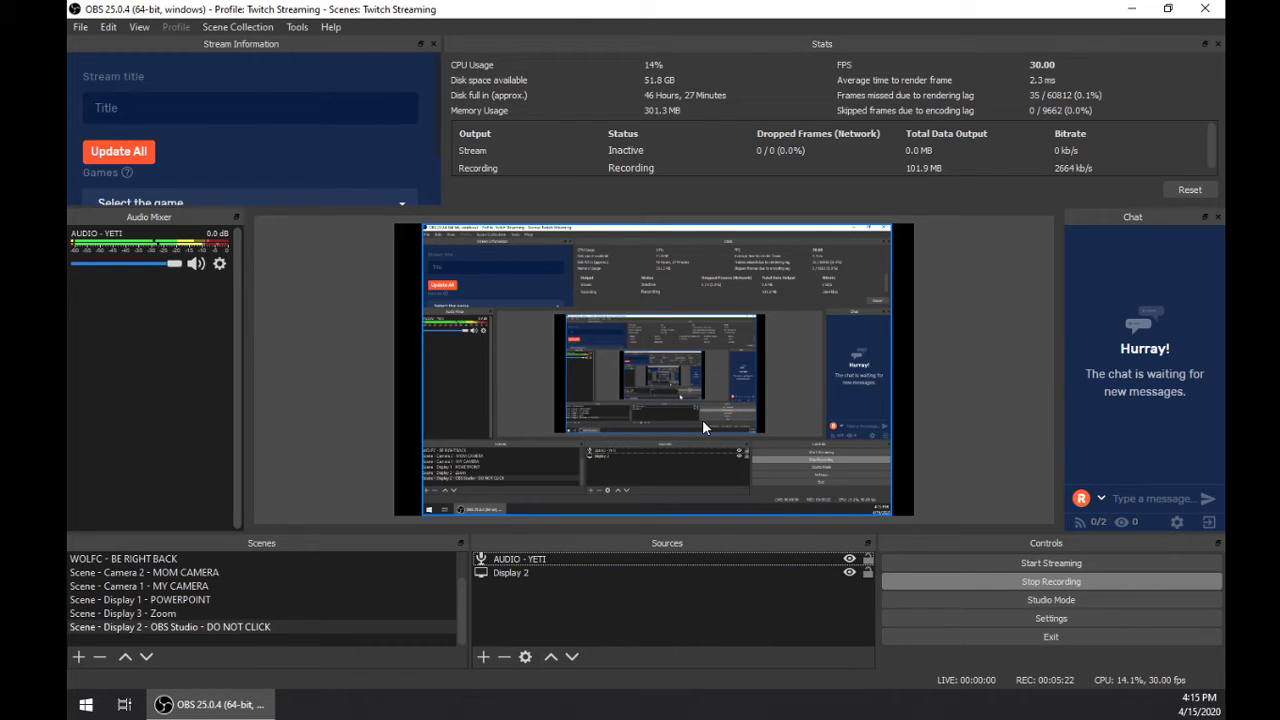
click(191, 577)
click(188, 589)
double_click(528, 562)
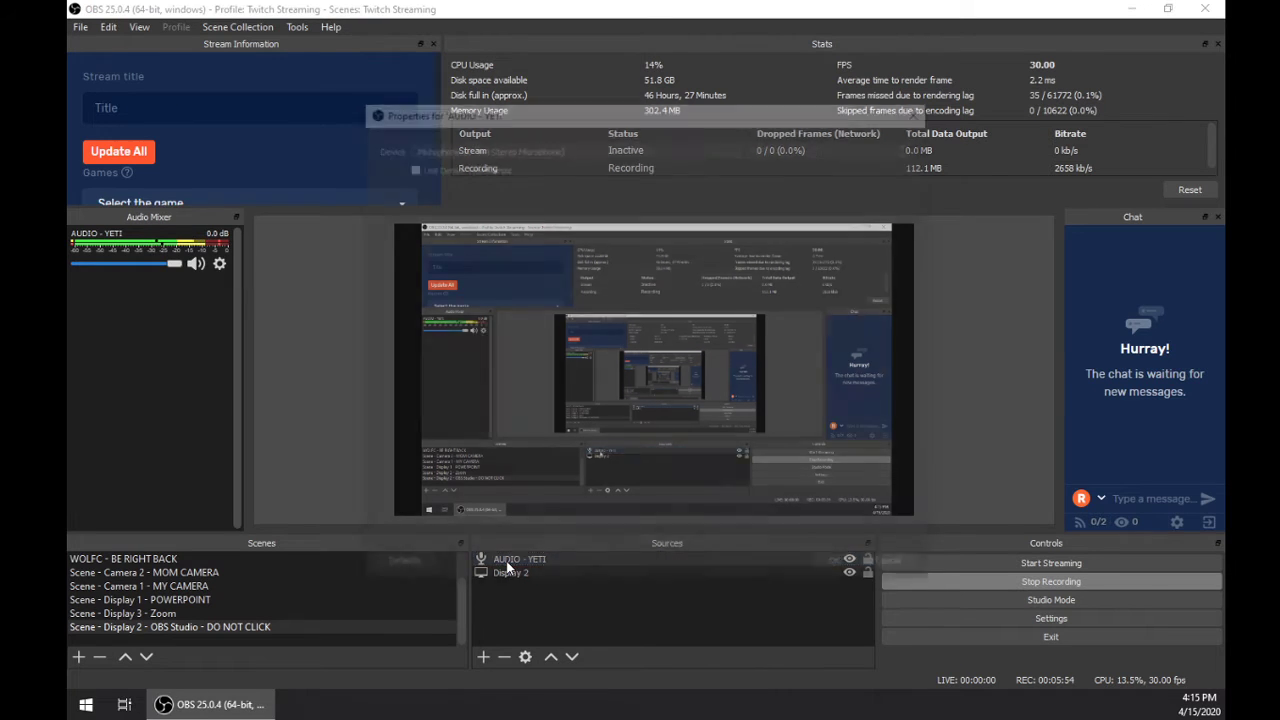
click(463, 147)
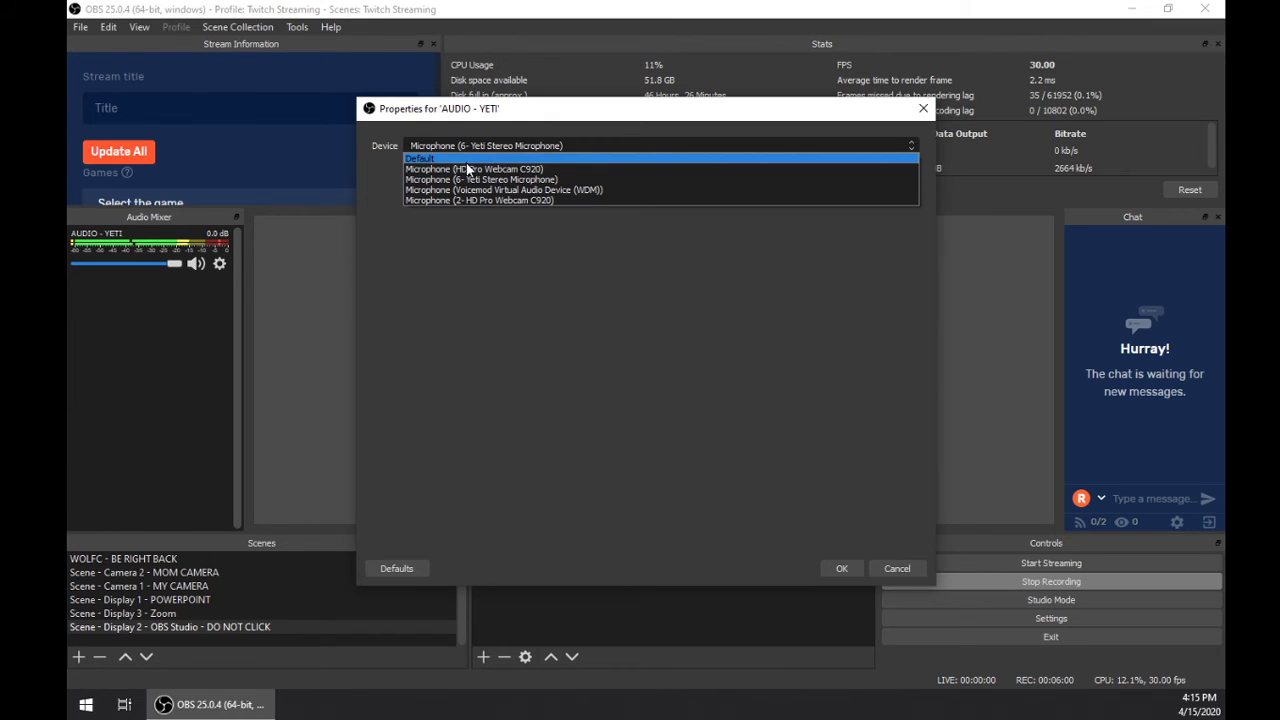
click(923, 108)
click(923, 108)
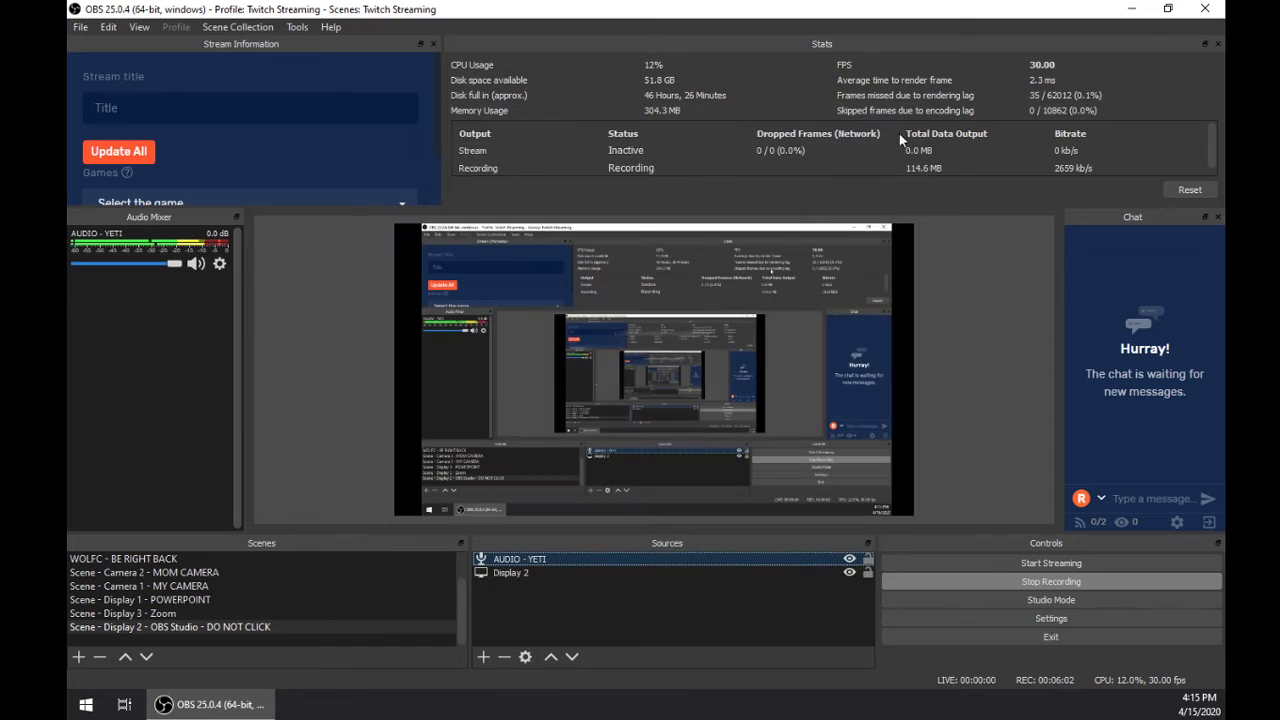